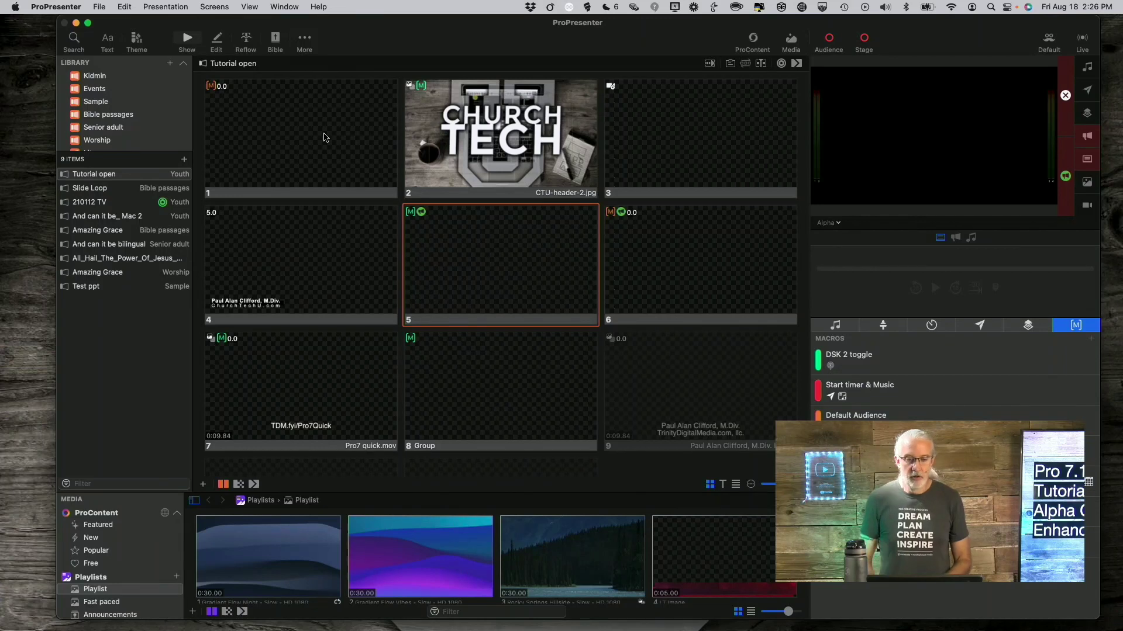
Open Screens > Configure Screens and centre the Screen Configuration window showing Audience on Mi TV (1).
click(213, 7)
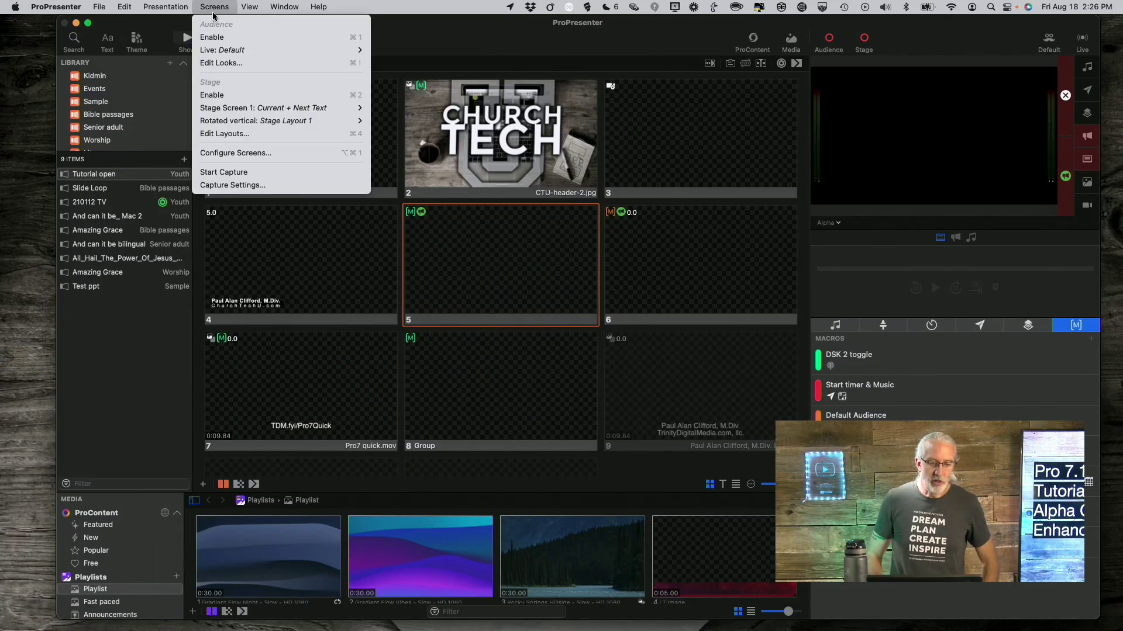
click(239, 153)
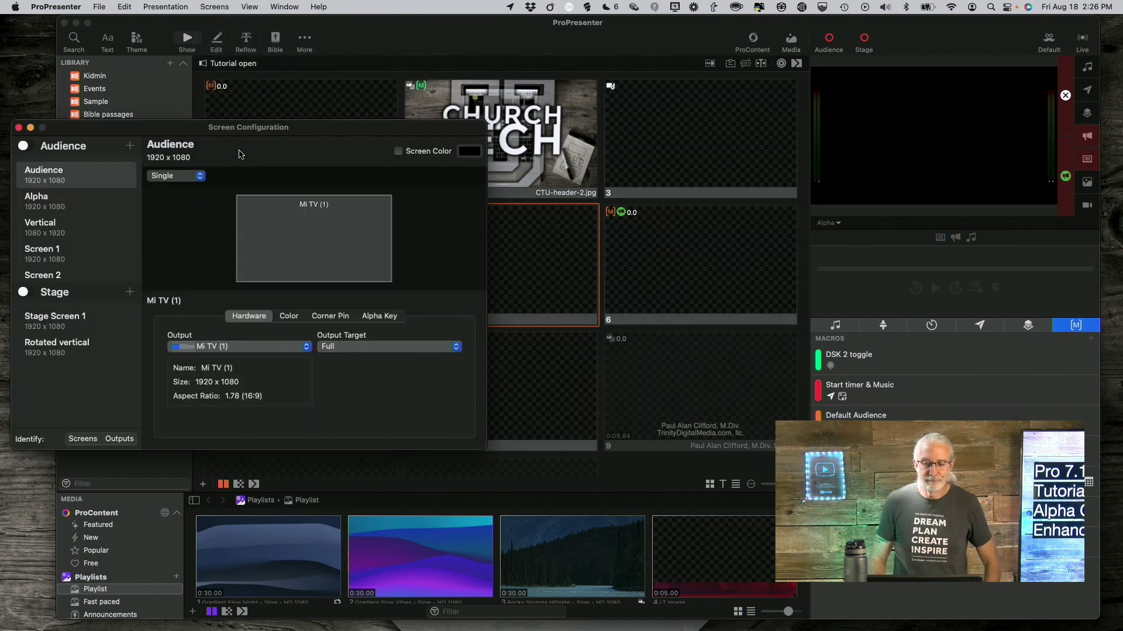
drag(306, 137, 522, 111)
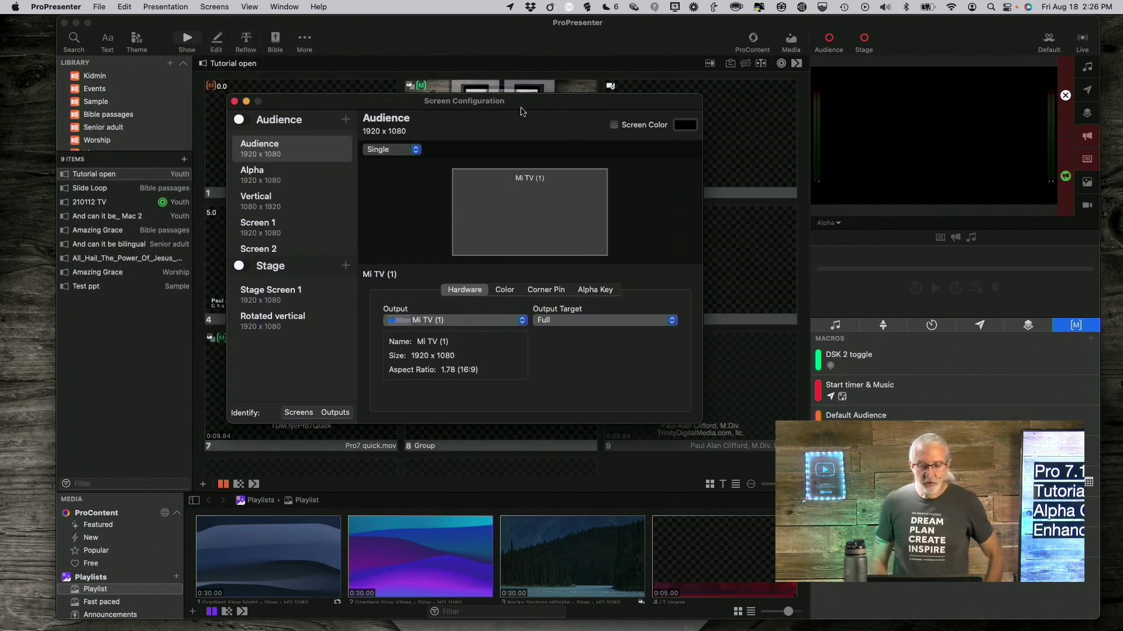
Set the Audience screen's alpha type to Straight on the Alpha Key tab.
click(595, 291)
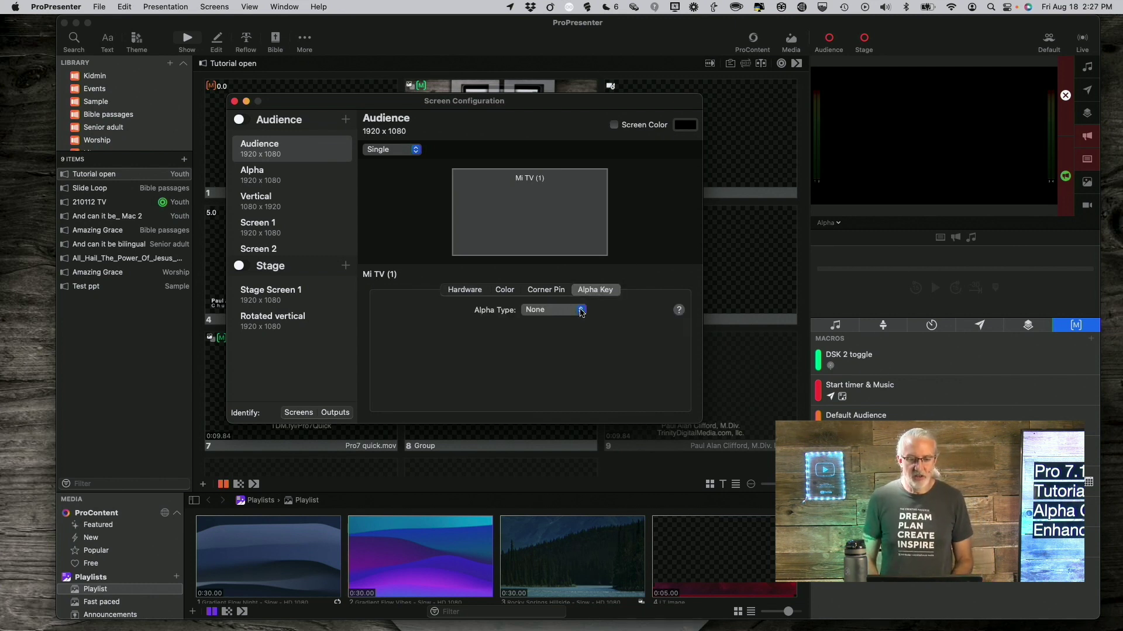
click(580, 311)
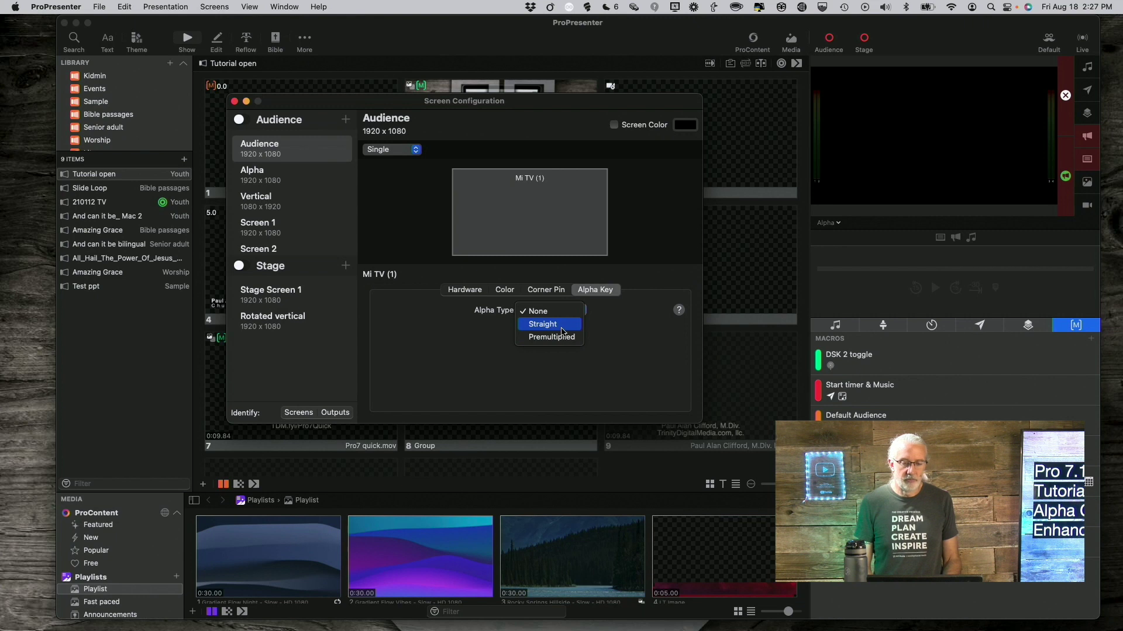
click(561, 331)
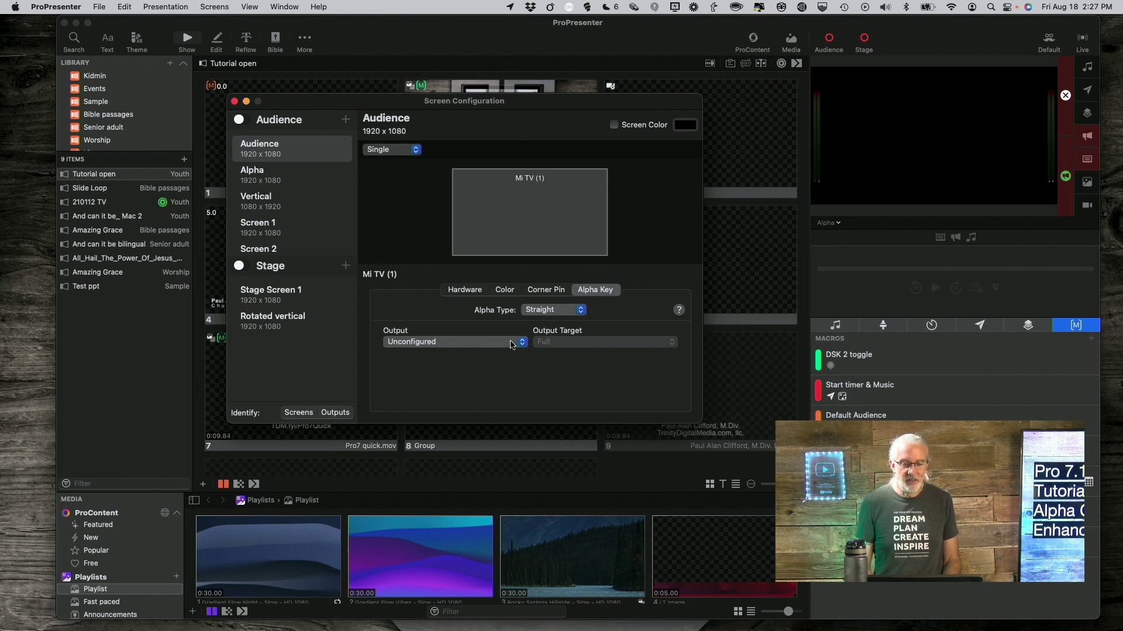
Review the fill output's hardware details, then bring up the key output list.
click(468, 290)
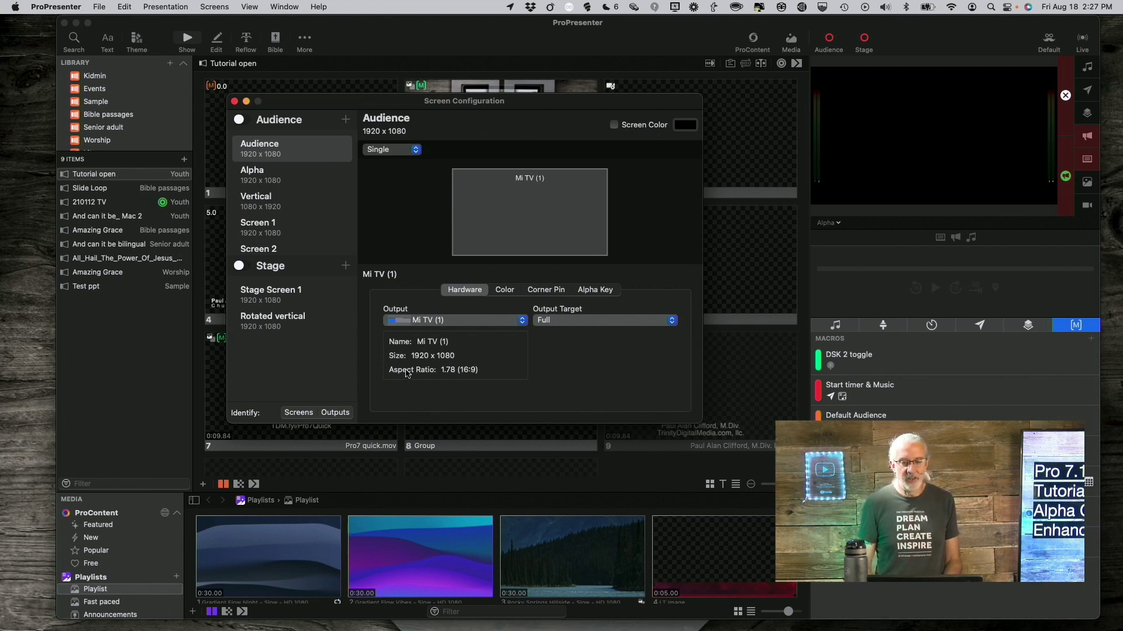
click(595, 290)
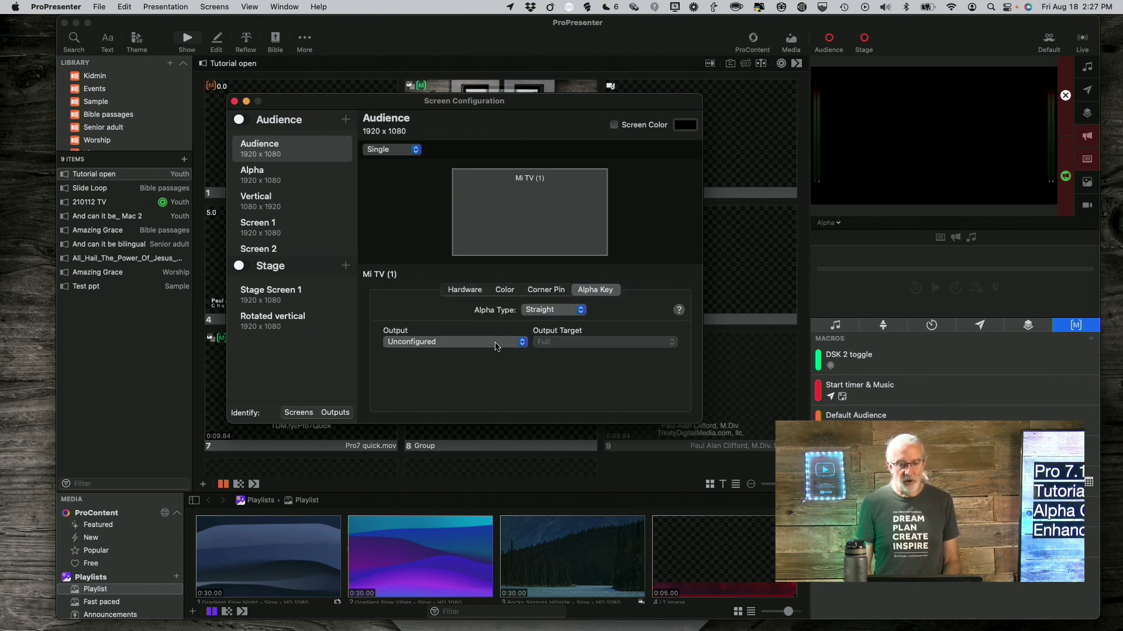
click(495, 343)
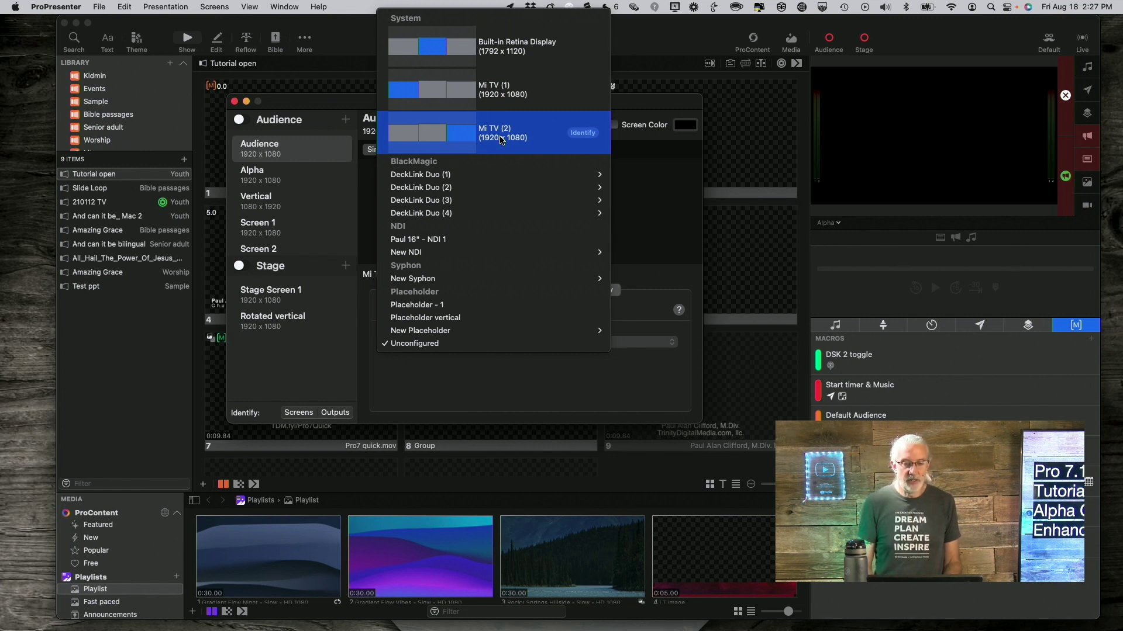
Send the Audience key to Mi TV (2) with Reassign to New, then close Screen Configuration.
click(474, 382)
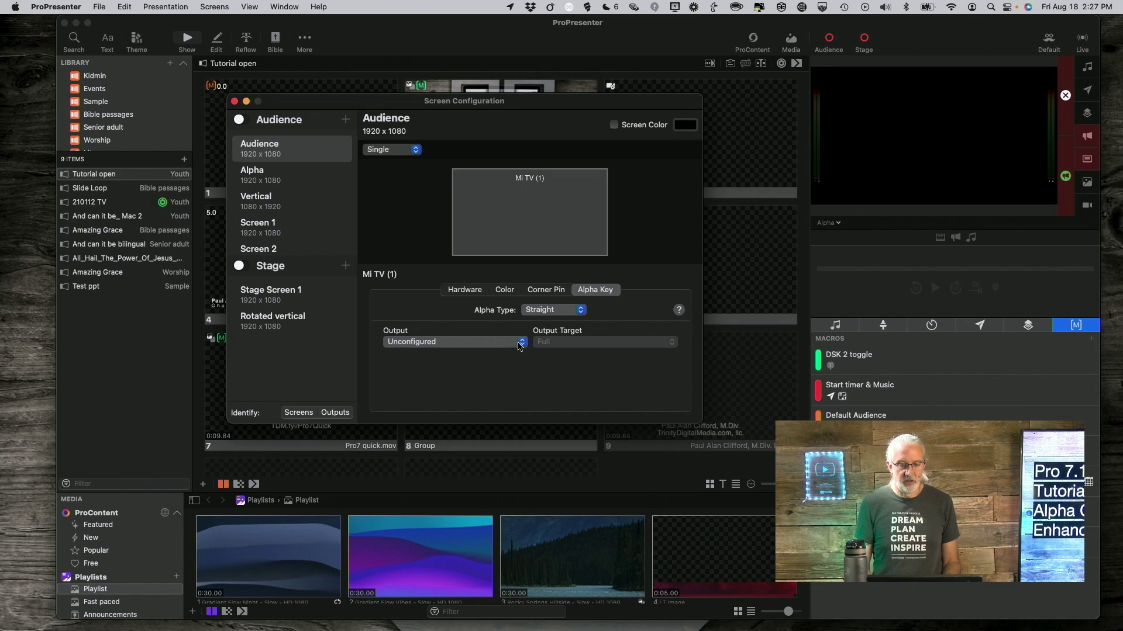
click(520, 342)
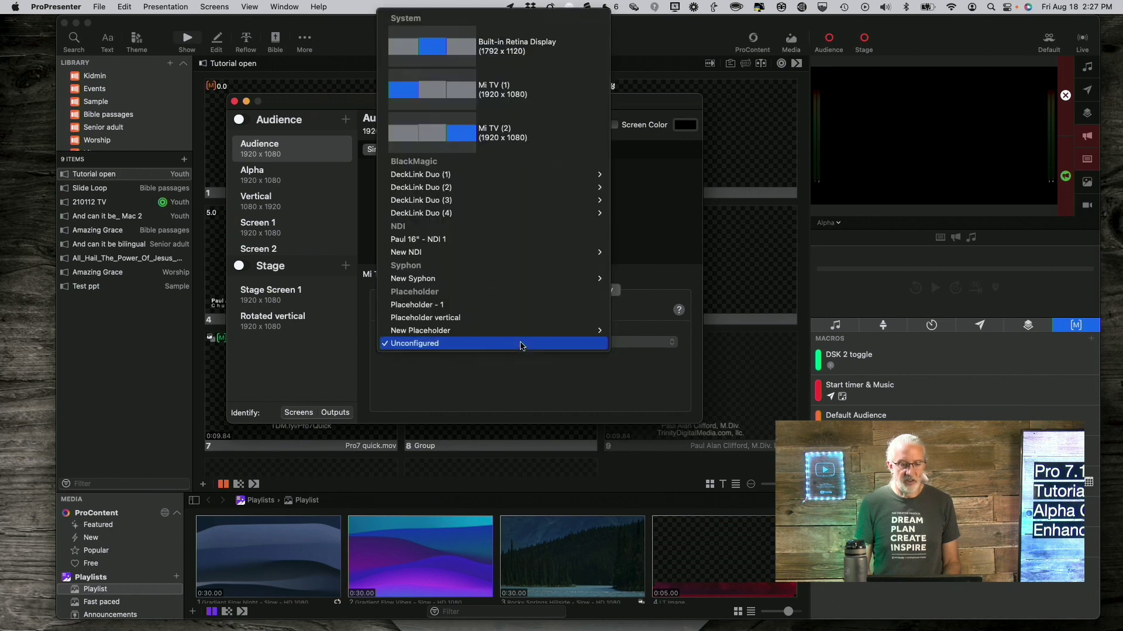
click(508, 146)
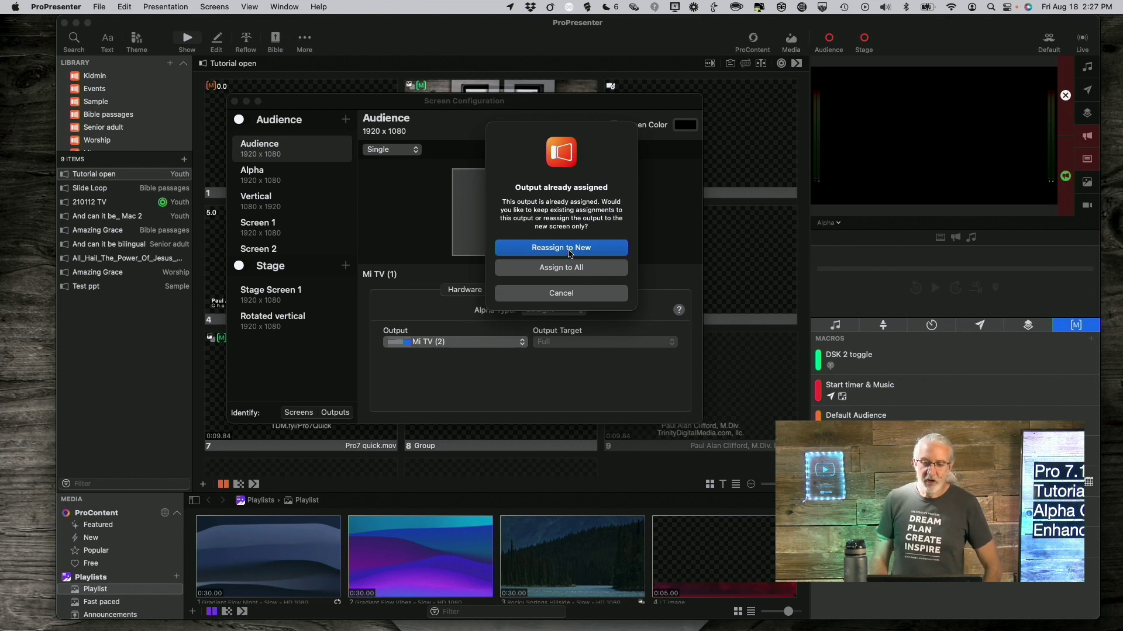
click(569, 253)
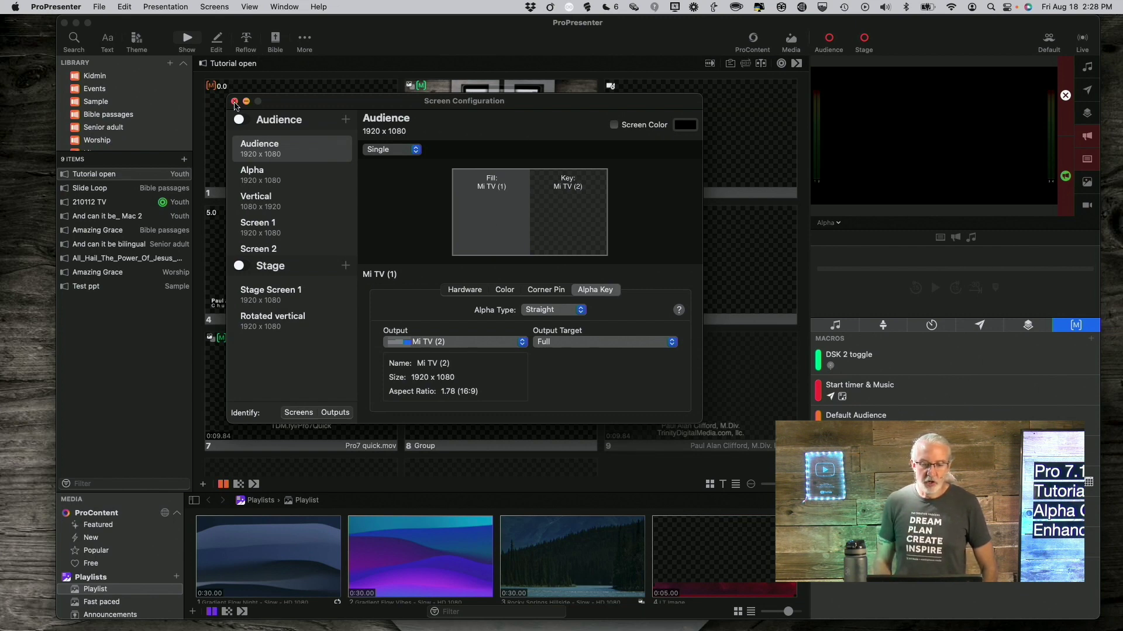
click(235, 102)
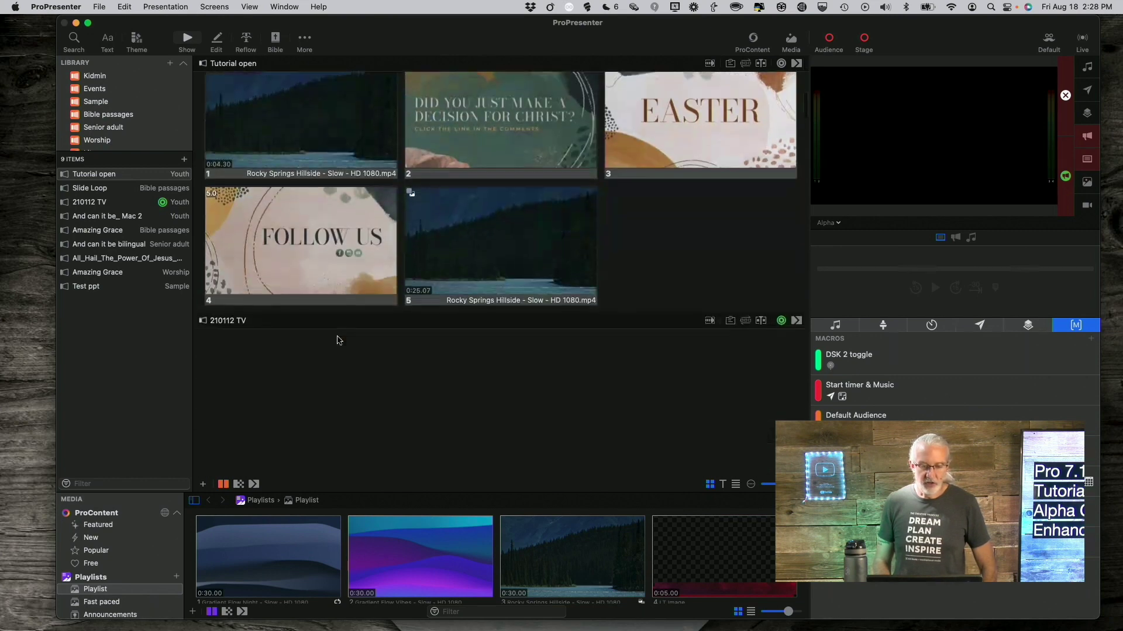
scroll(337, 340, down, 15)
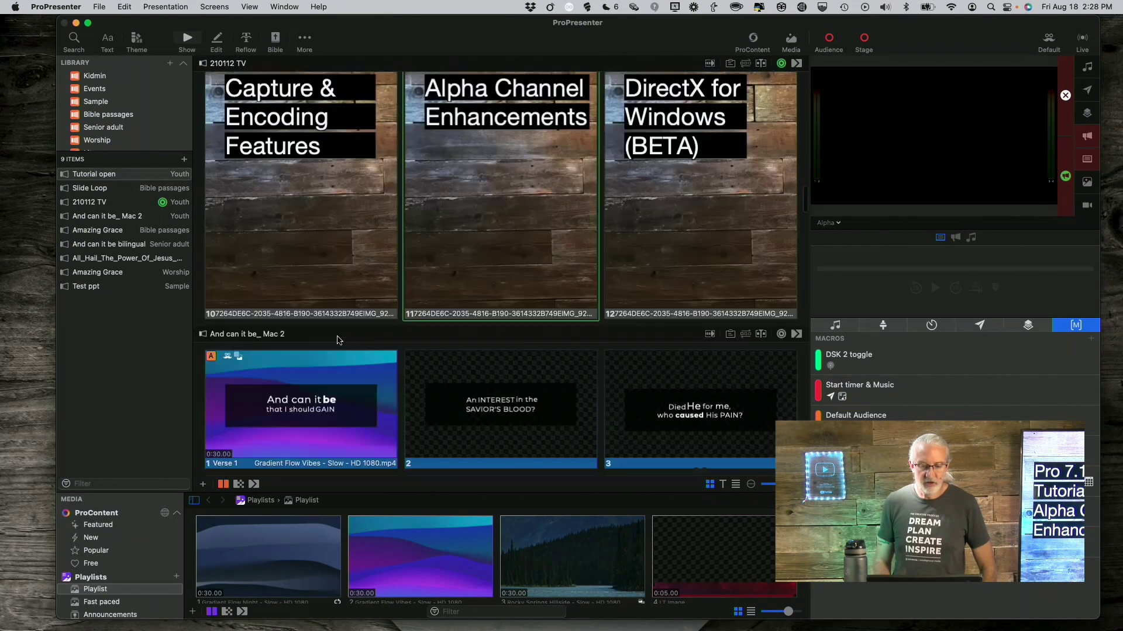
Take slide 17 of And can it be_ Mac 2 live and show the Audience output full screen.
scroll(337, 340, down, 10)
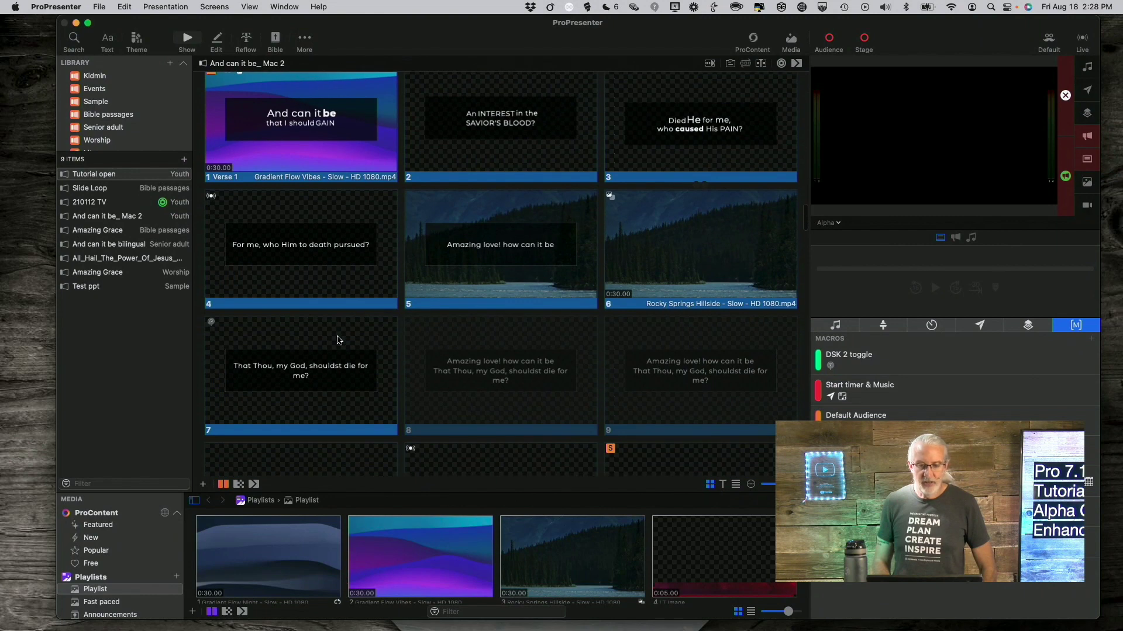
scroll(337, 340, up, 3)
scroll(337, 341, down, 15)
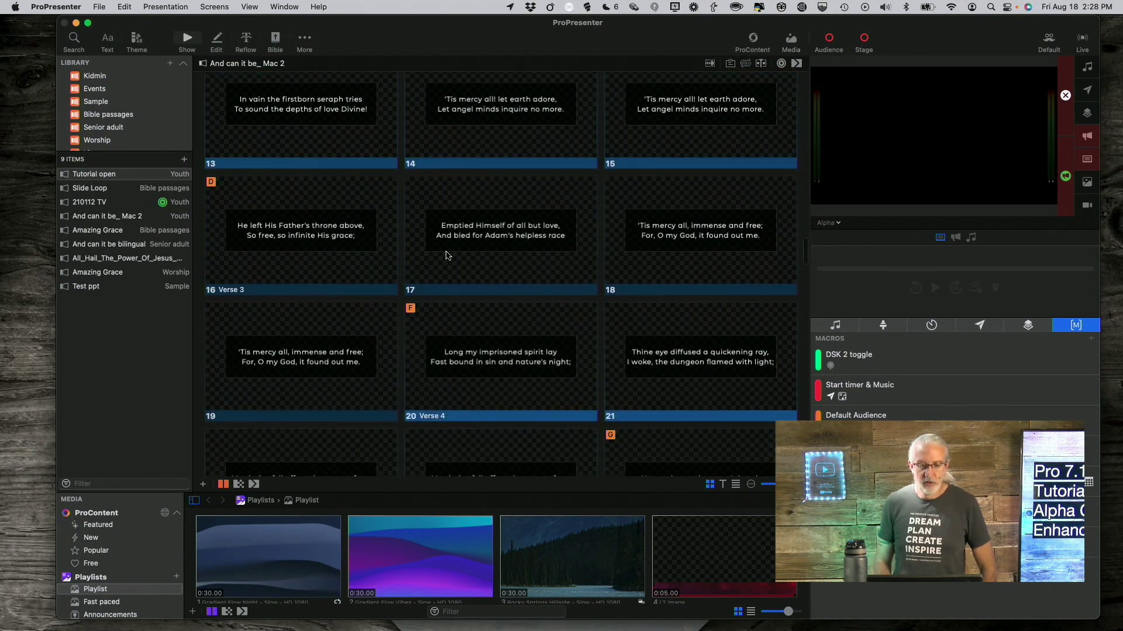
click(449, 256)
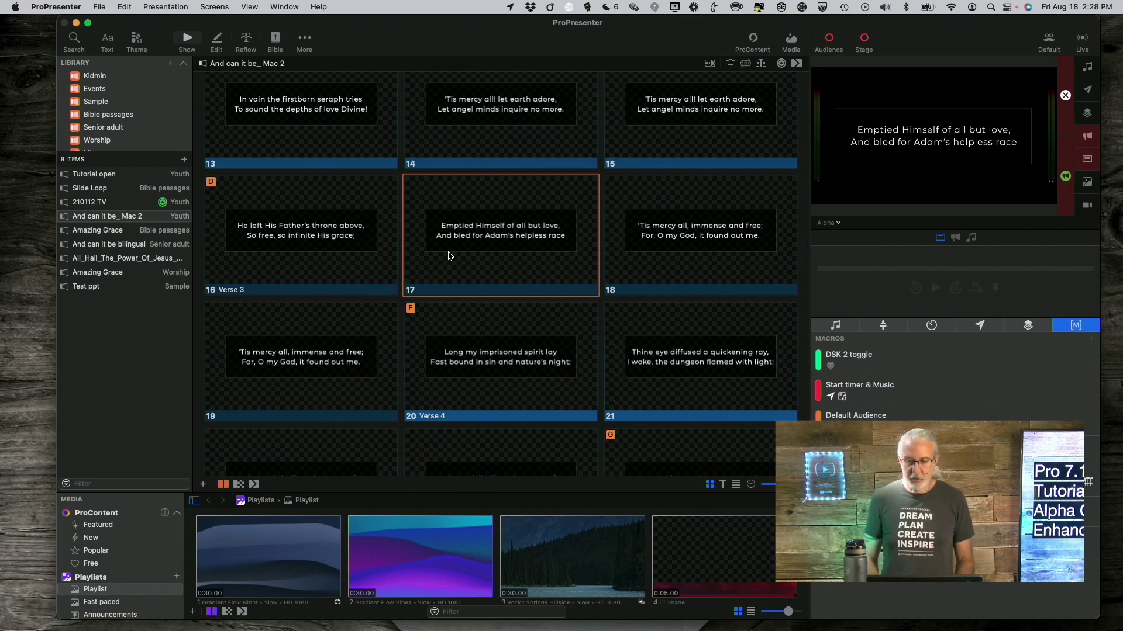
key(super+1)
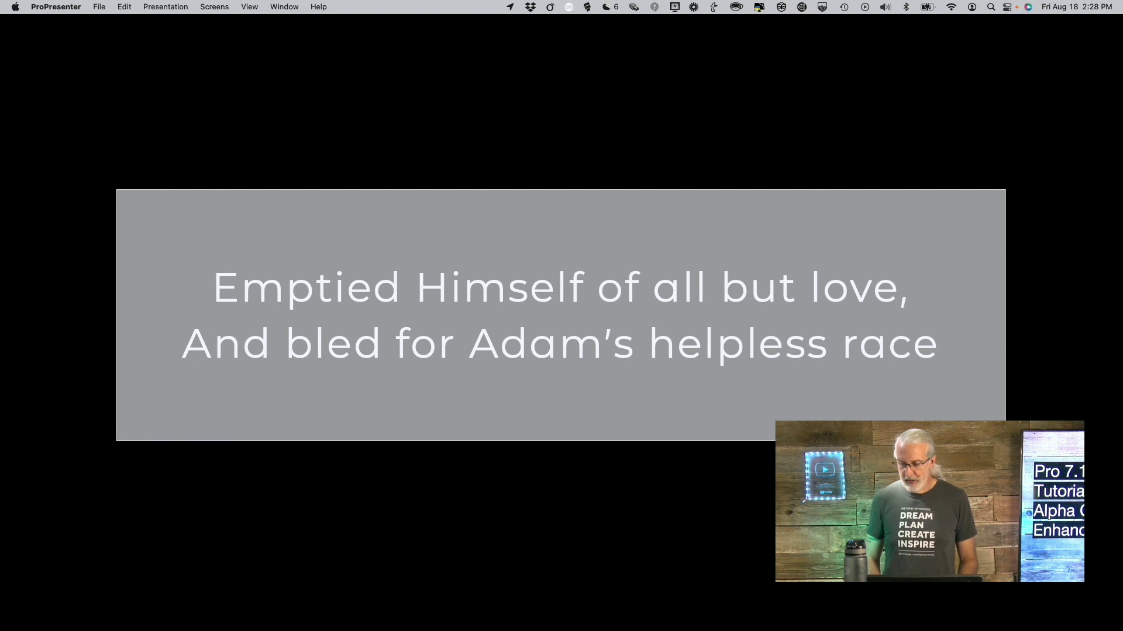
Toggle the full-screen output so slide 17's lyric shows white on black inside a thin outline.
key(Escape)
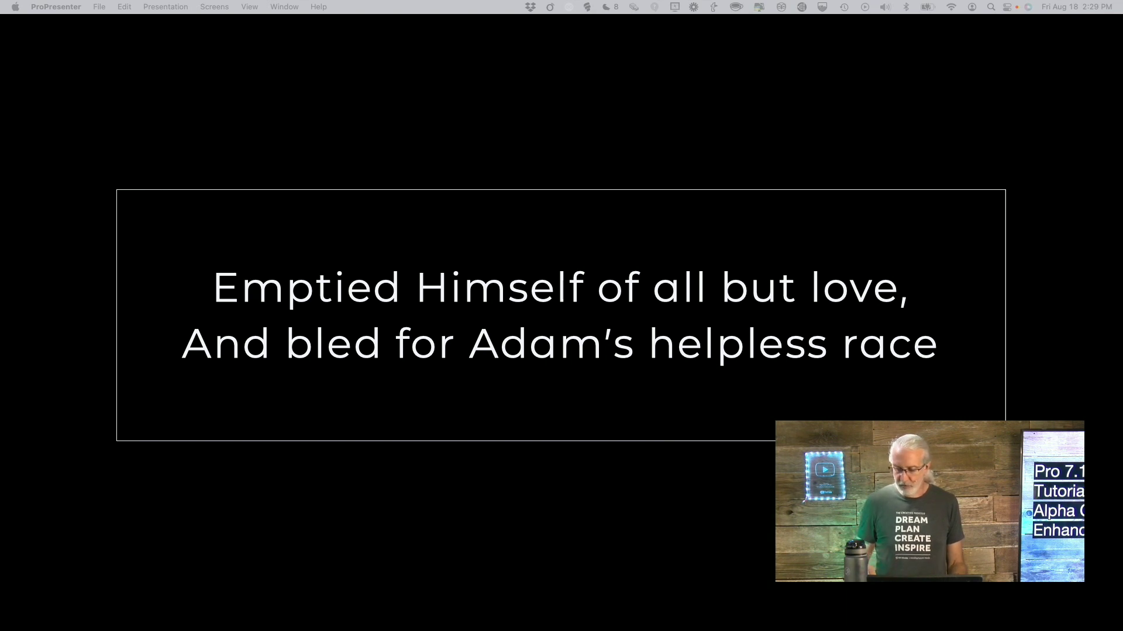
Exit the full-screen output with Super+1, returning to the main window with slide 17 live.
key(super+1)
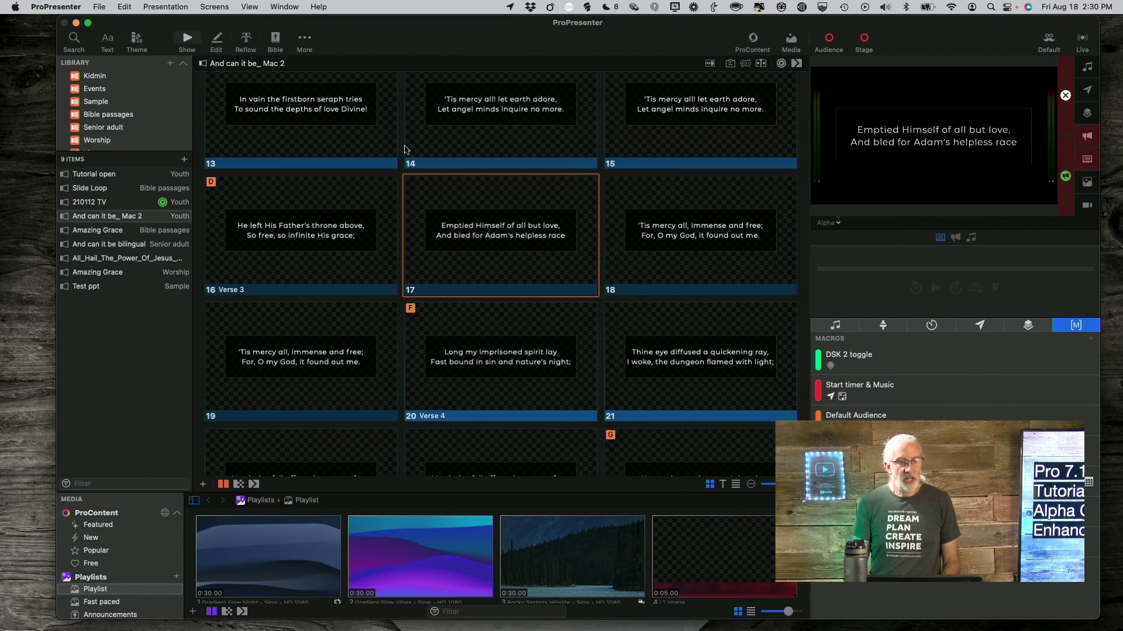
Reopen Screen Configuration on the Audience alpha key settings and list the alpha types.
click(215, 7)
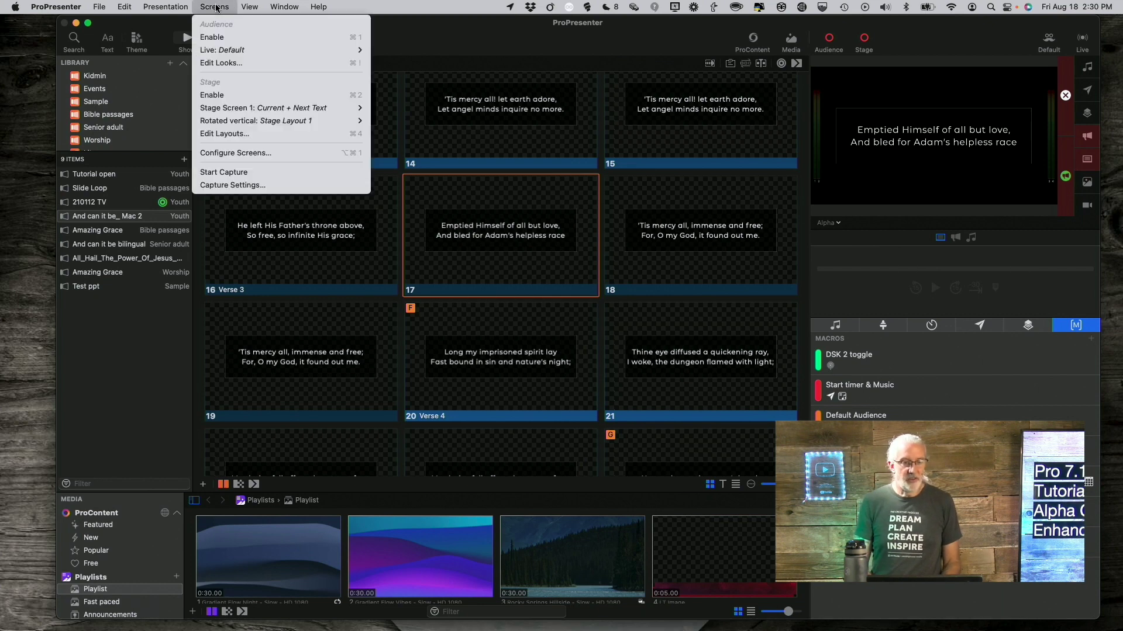
click(239, 153)
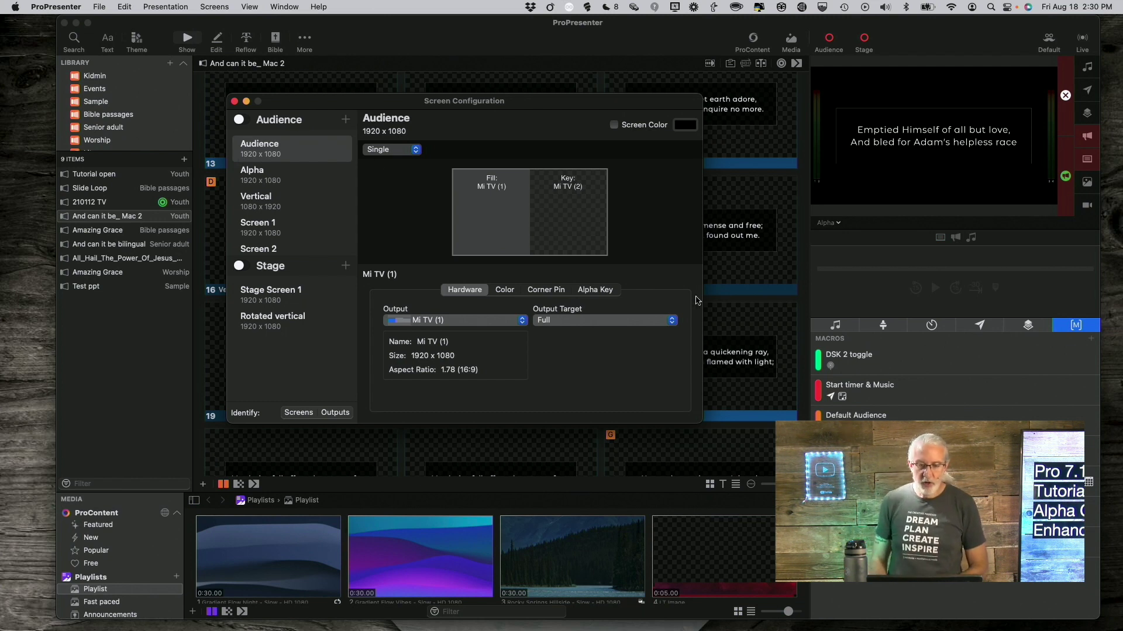
click(609, 290)
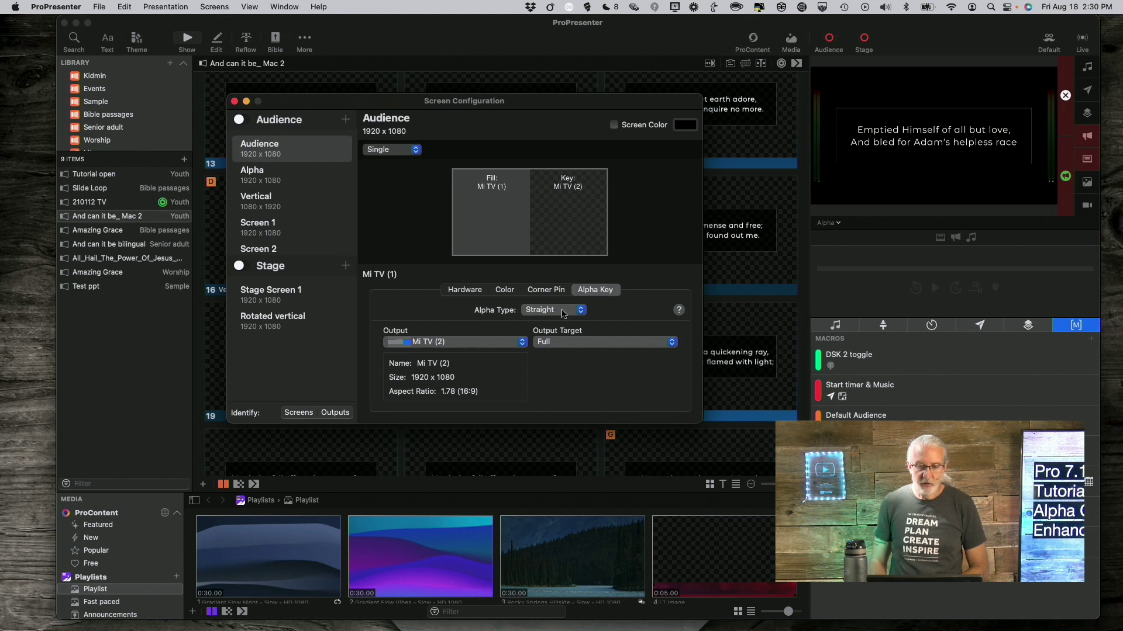
click(582, 311)
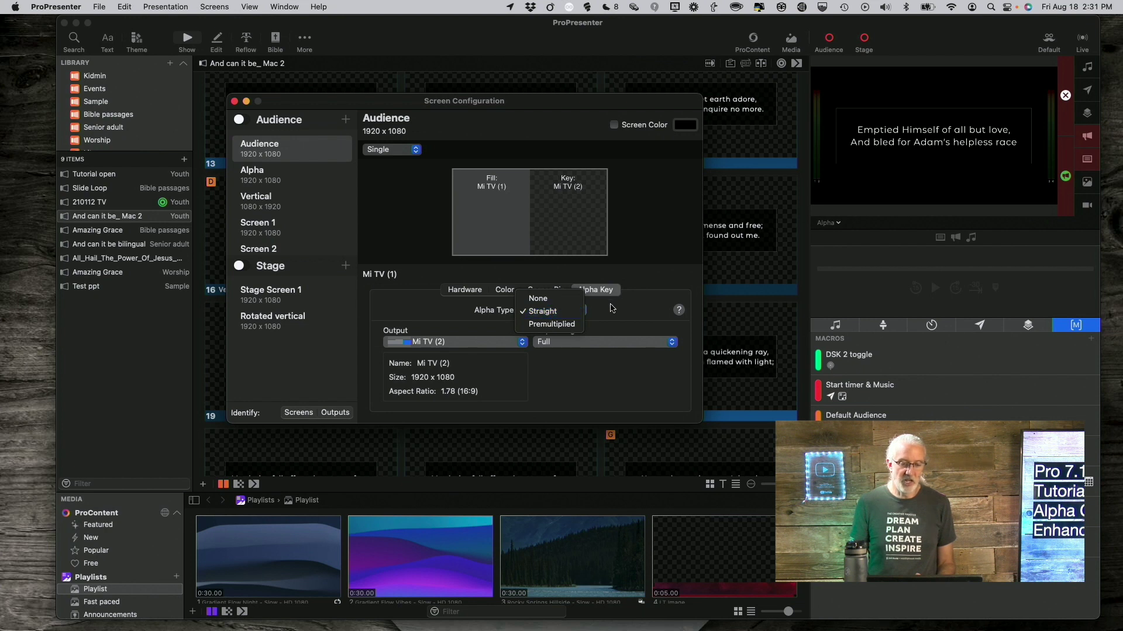
Keep Straight as the alpha type and show the Alpha screen's DeckLink Duo (1) configuration.
click(610, 308)
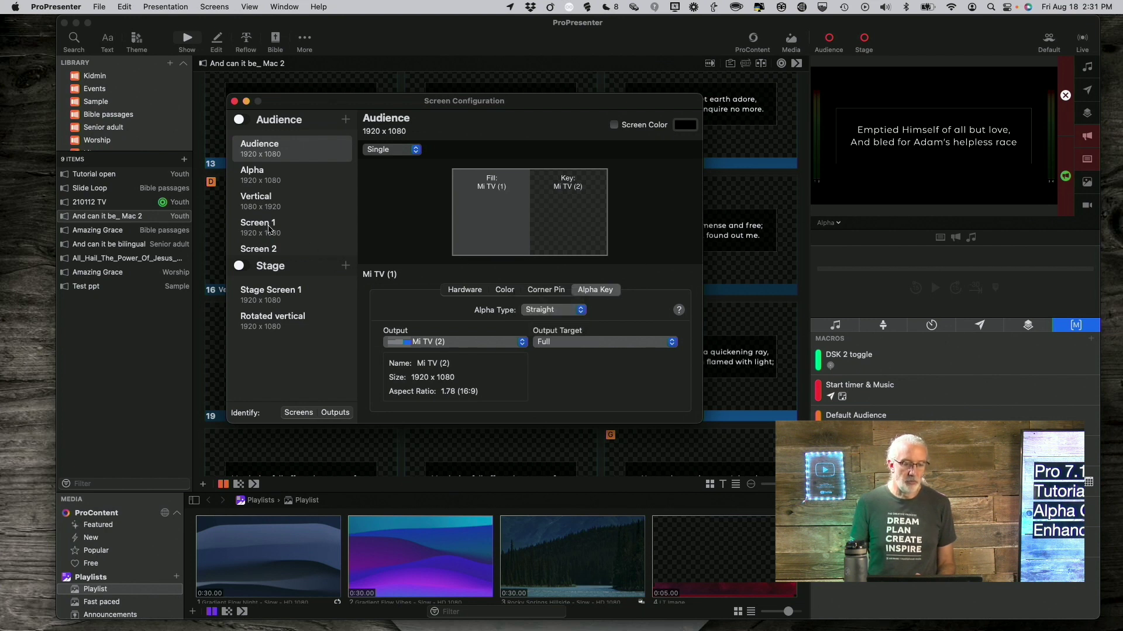
scroll(269, 228, down, 1)
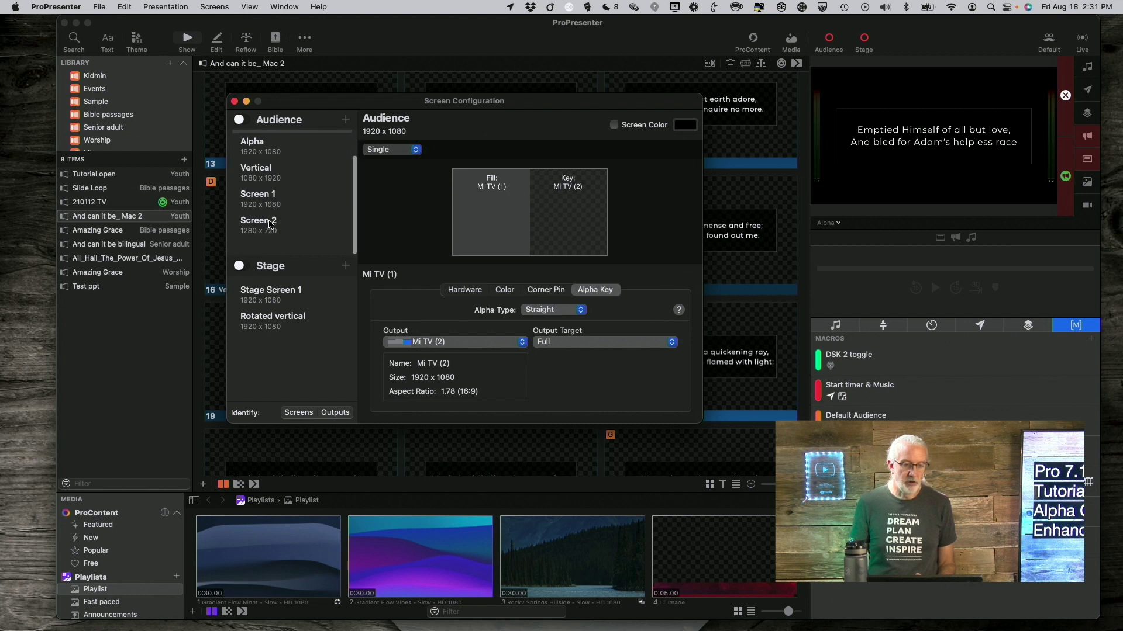
scroll(268, 224, up, 1)
click(266, 185)
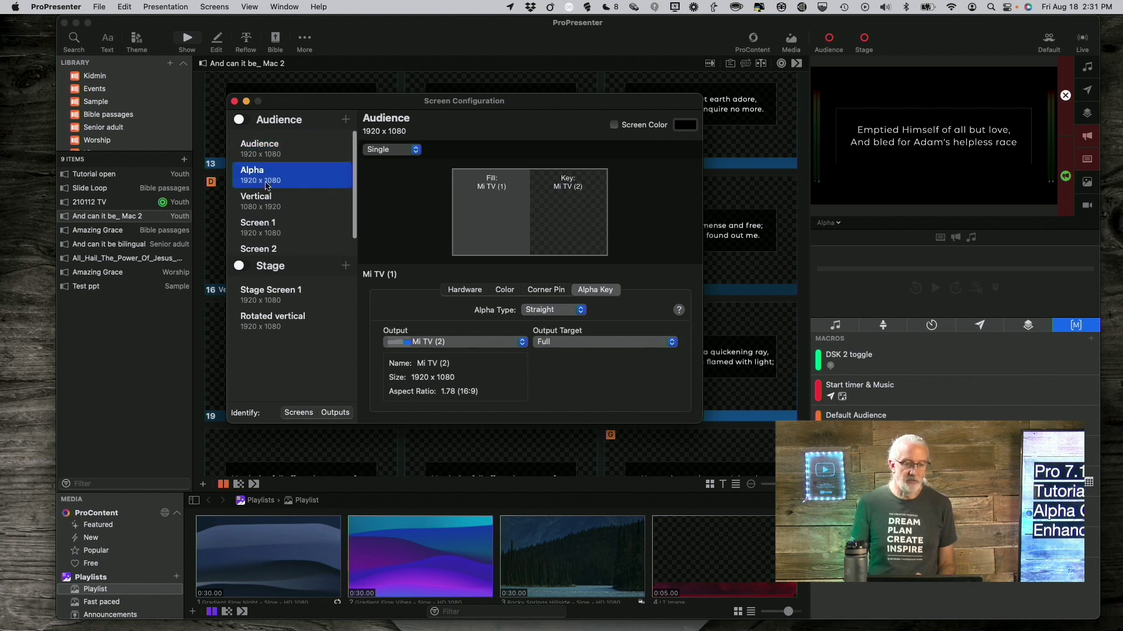